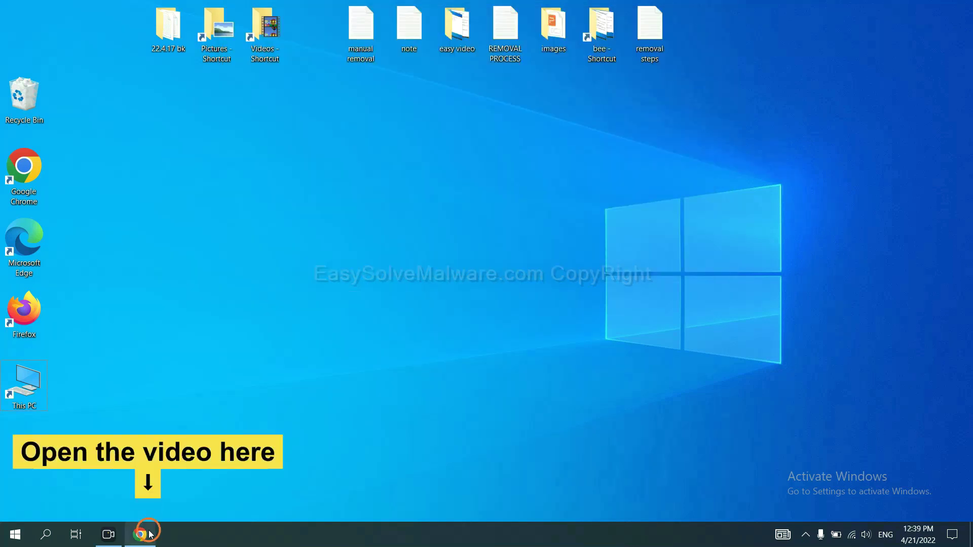
Step: Follow the YouTube description link to the easysolvemalware.com guide and download SpyHunter for Windows
left_click(143, 532)
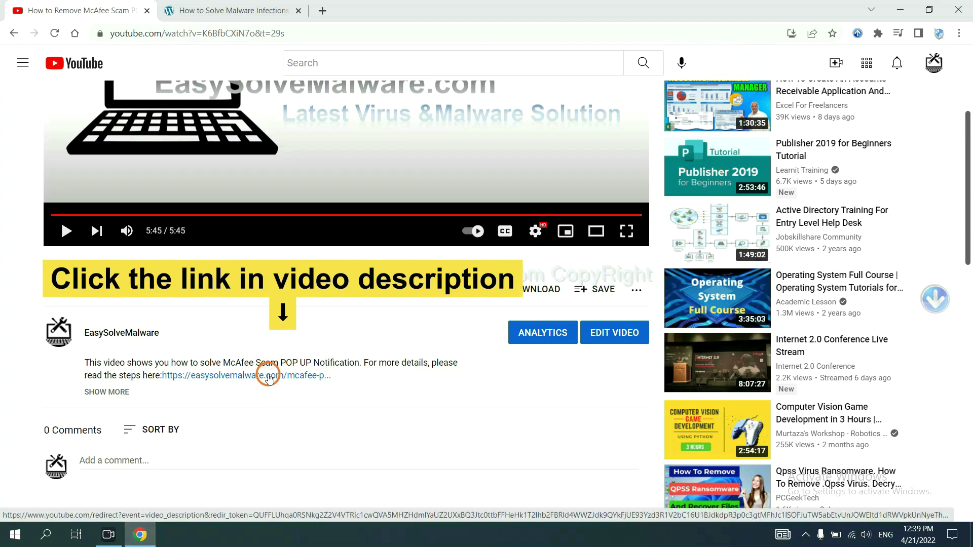
left_click(268, 376)
scroll(969, 258, "down", 4)
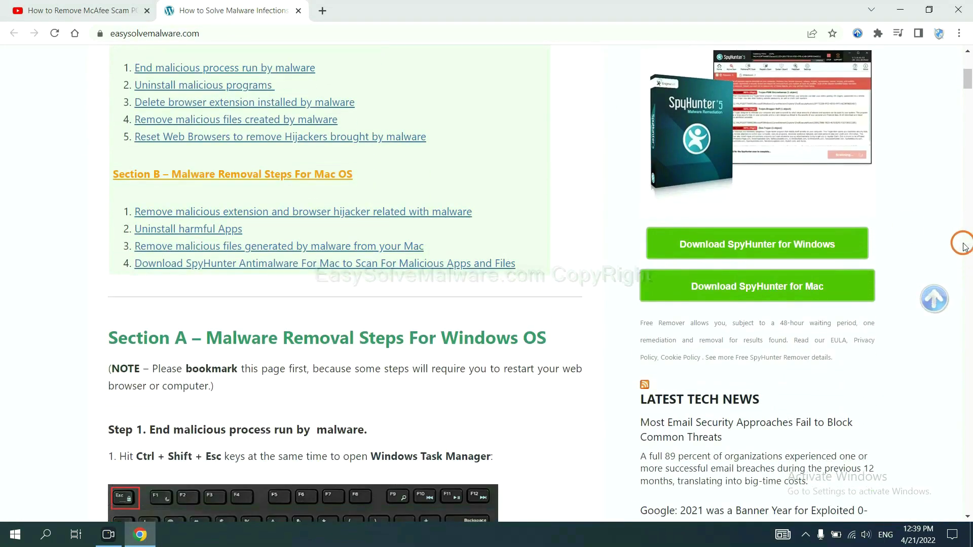
left_click(826, 243)
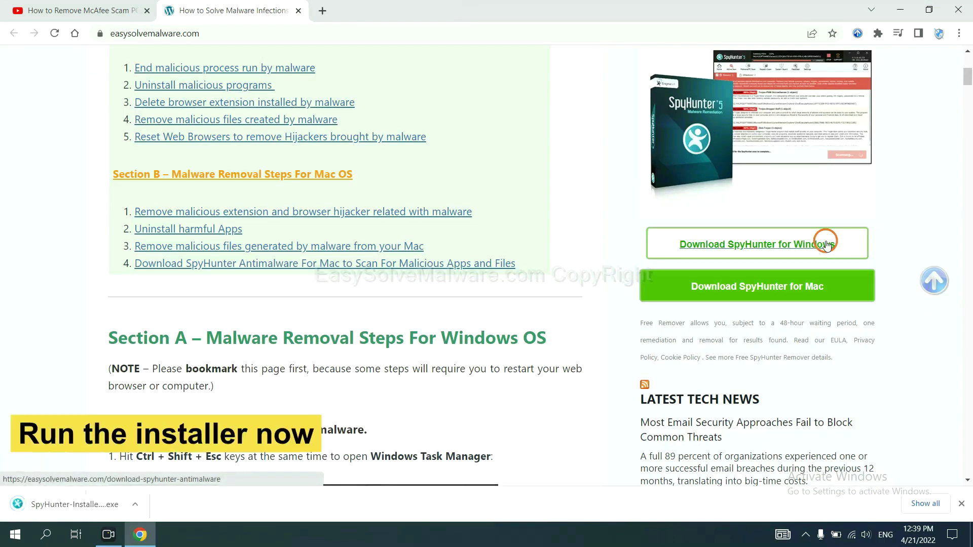
Step: Install SpyHunter 5 in English, accepting the EULA and Privacy Policy, and finish setup
left_click(62, 505)
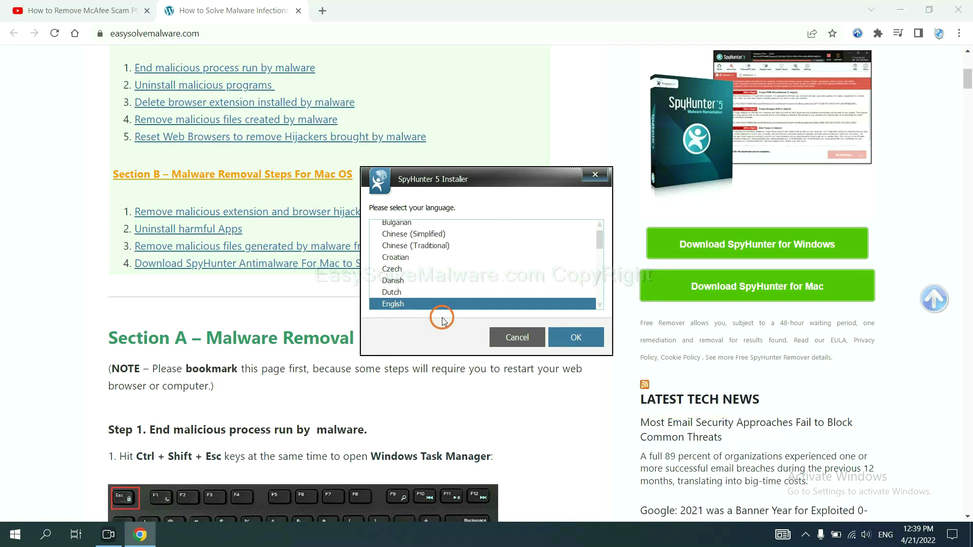
left_click(562, 338)
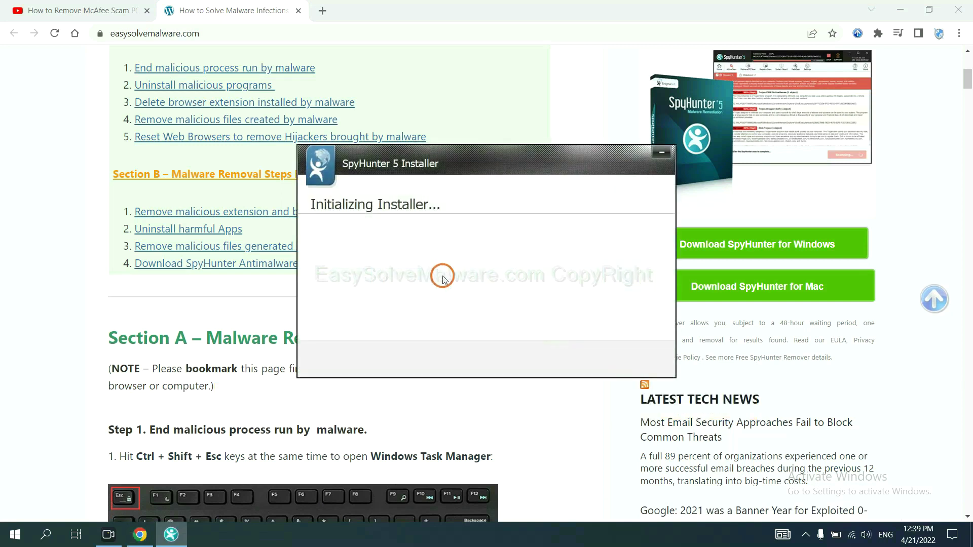
left_click(414, 277)
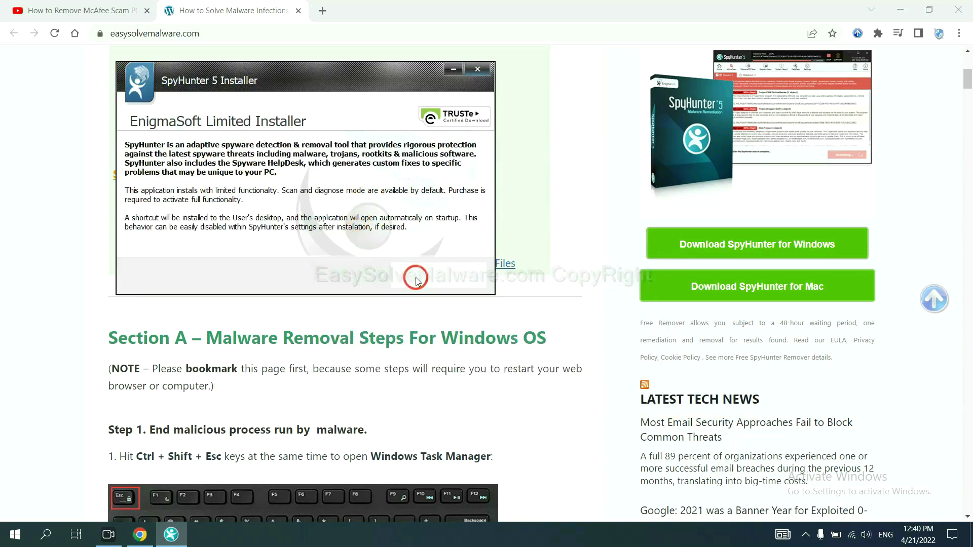
left_click(313, 244)
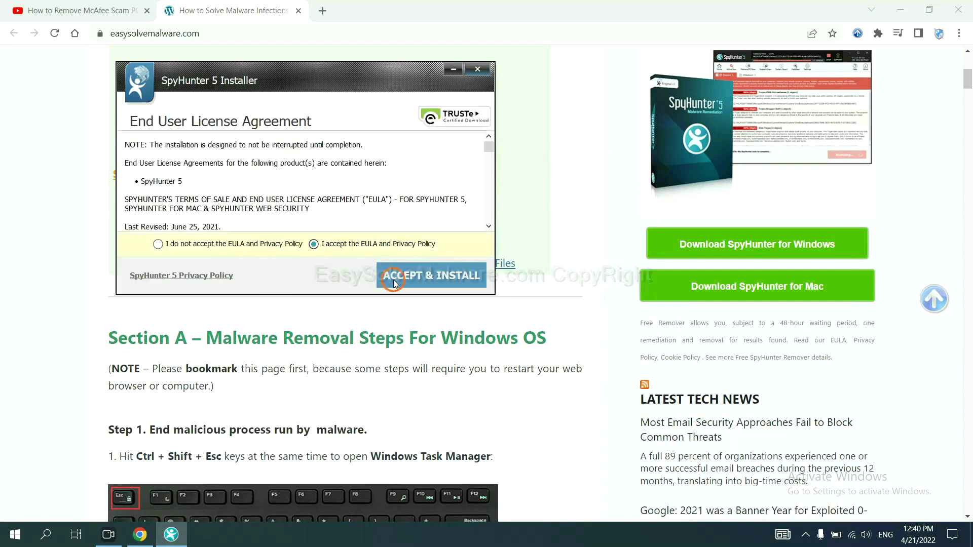
left_click(394, 283)
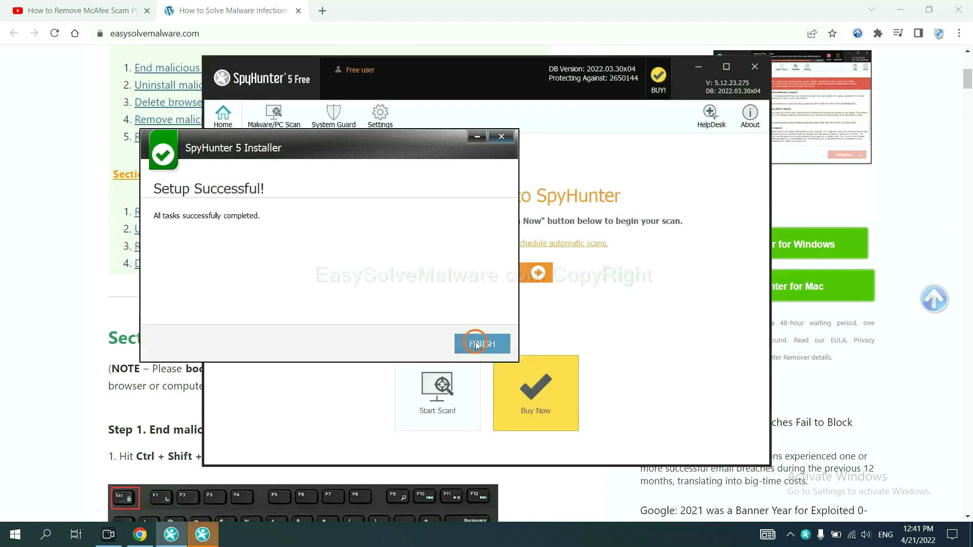
left_click(478, 341)
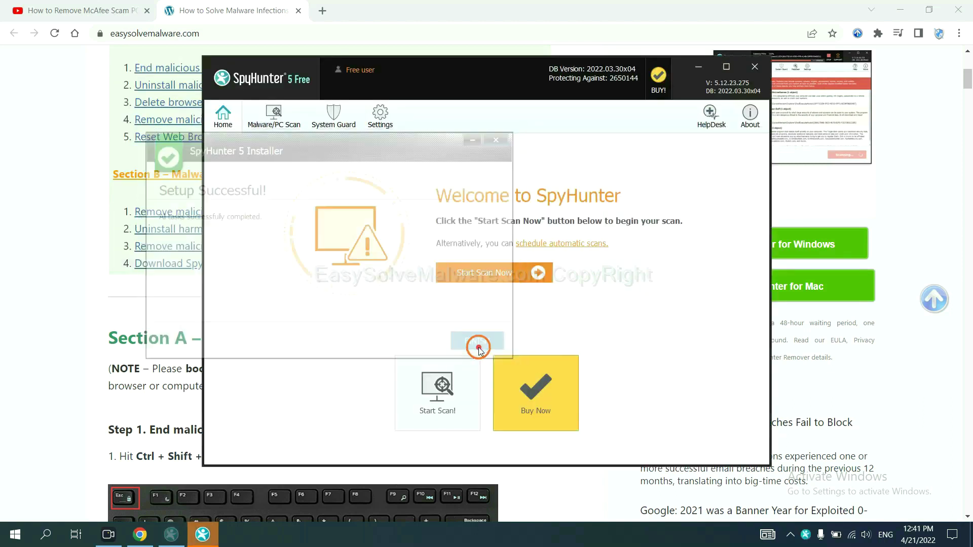
Step: Run a SpyHunter scan and continue past the reported unknown object remove360.bat
left_click(479, 277)
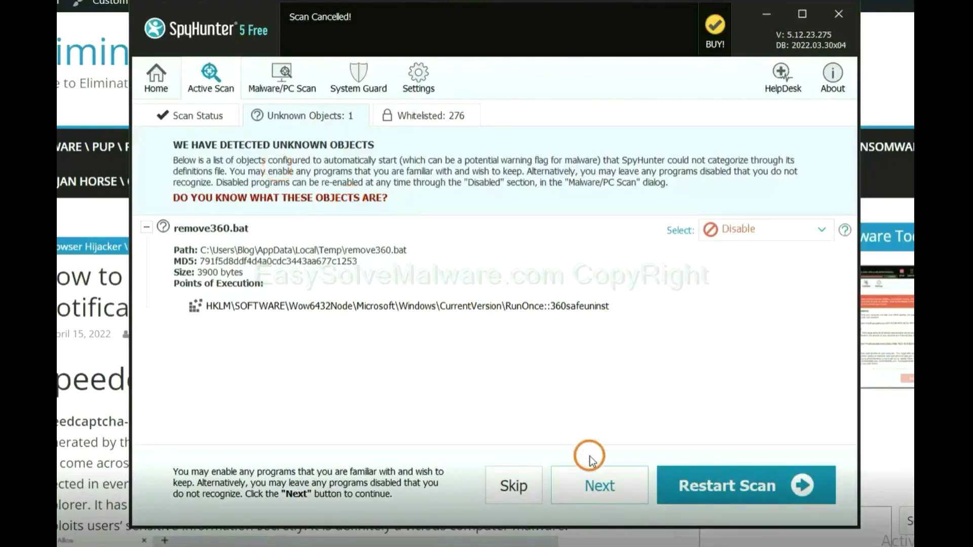
left_click(597, 484)
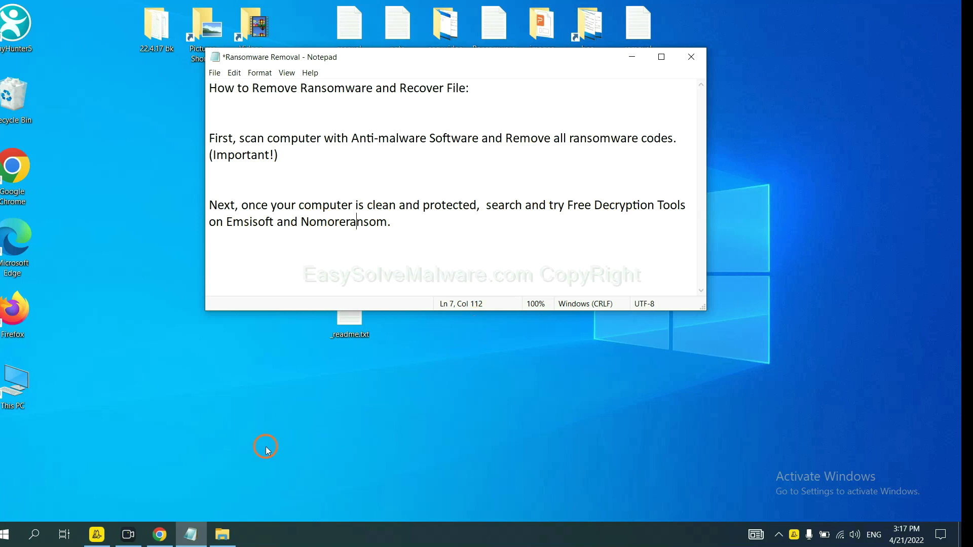
Step: In the jhdd removal guide, go to Step 4 and open the emsisoft.com/ransomware-decryption-tools link
left_click(159, 535)
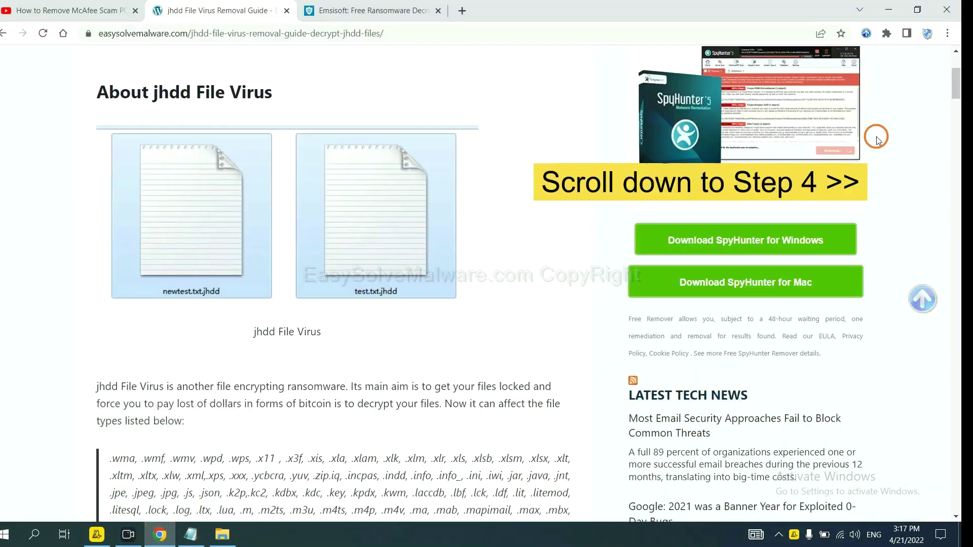
left_click_drag(955, 76, 946, 434)
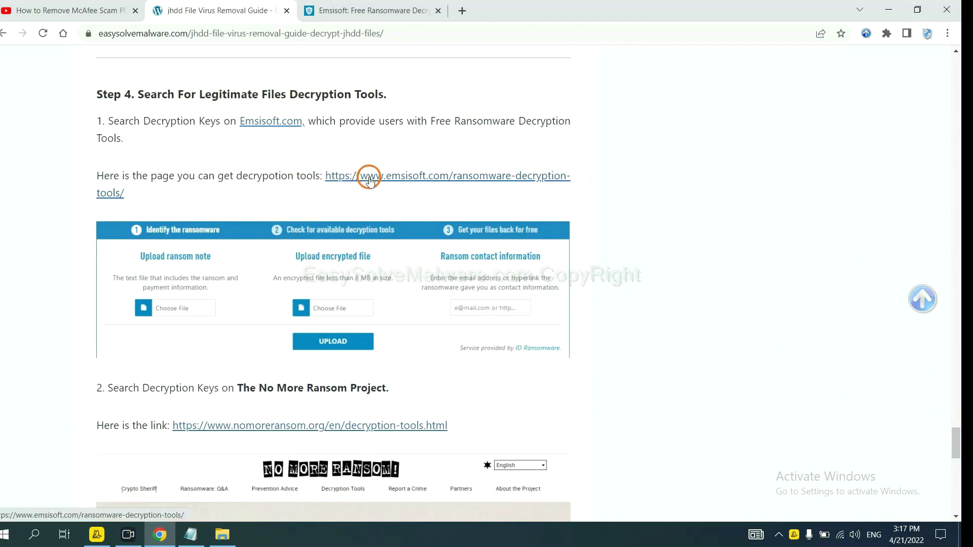
scroll(332, 195, "down", 4)
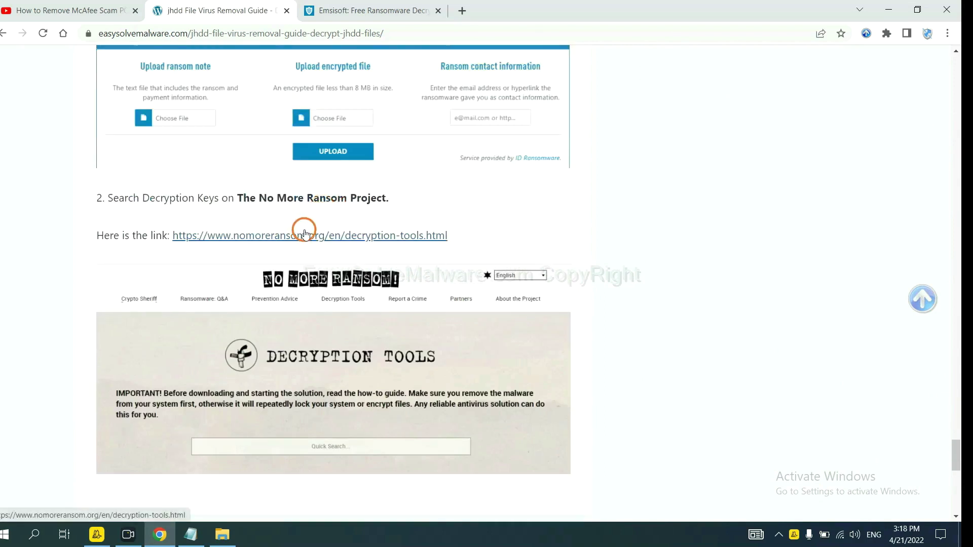
scroll(421, 237, "up", 3)
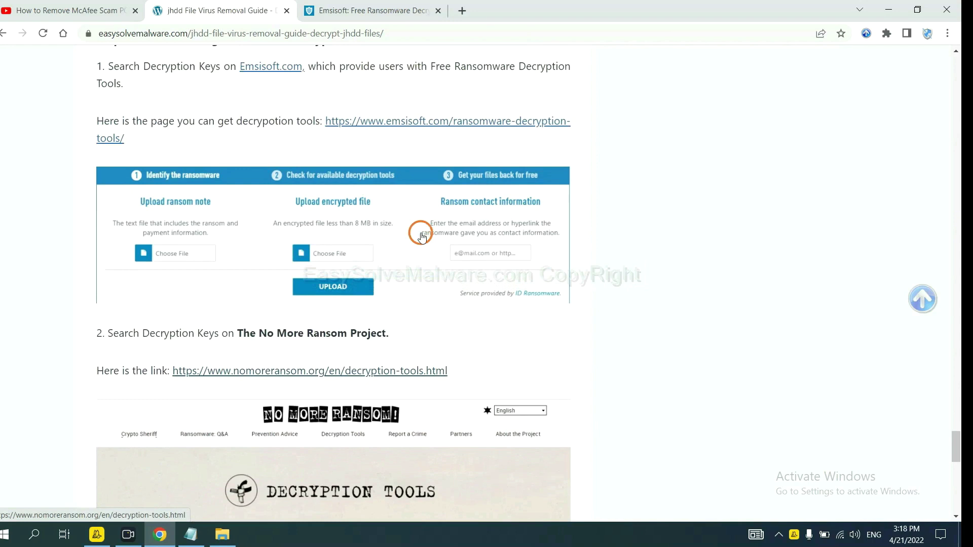
scroll(420, 237, "up", 2)
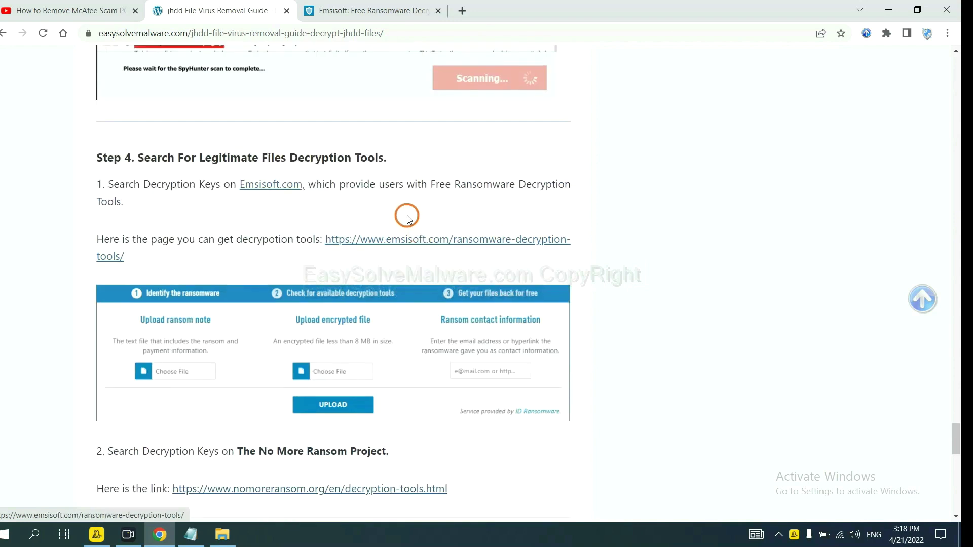
left_click(400, 241)
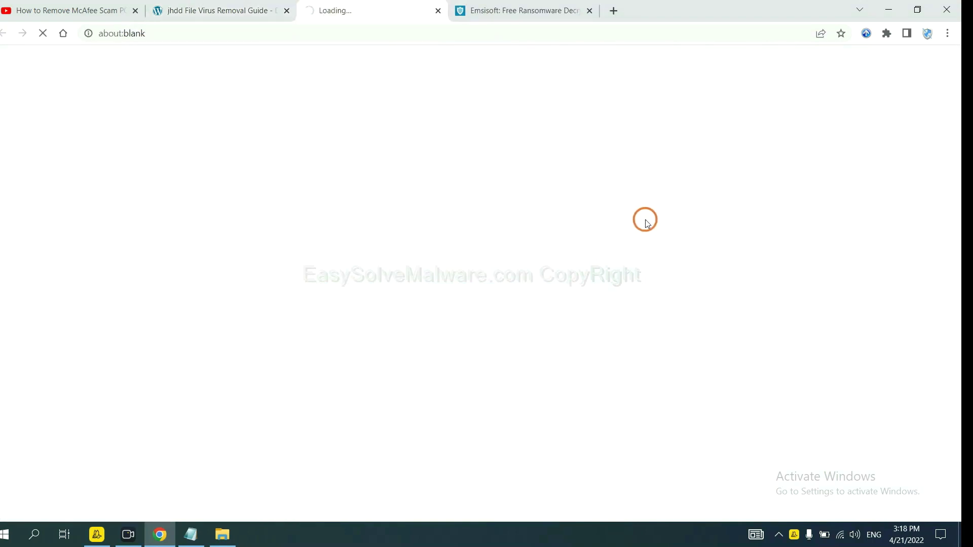
Step: Scroll Emsisoft's decryption tools page down to the Identify the ransomware upload form
scroll(633, 215, "down", 3)
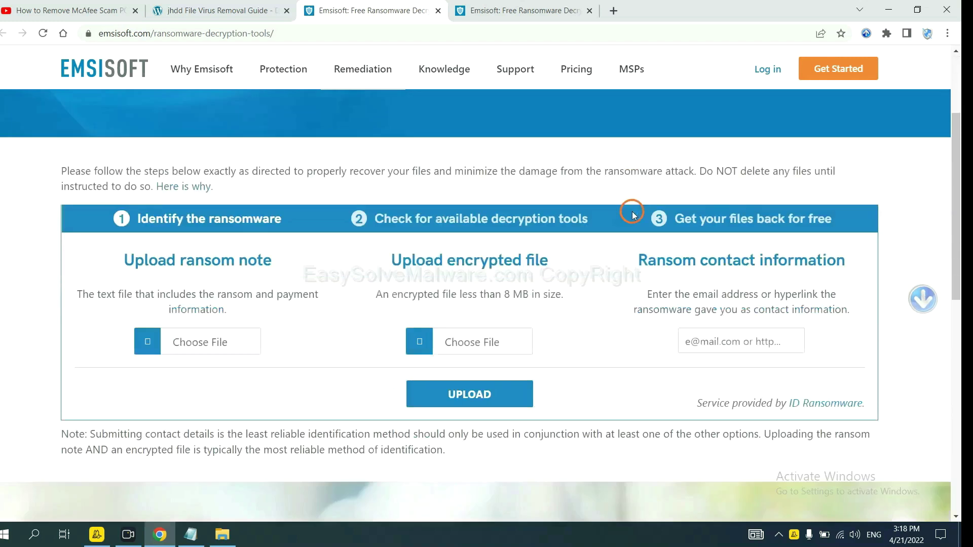
scroll(632, 215, "down", 1)
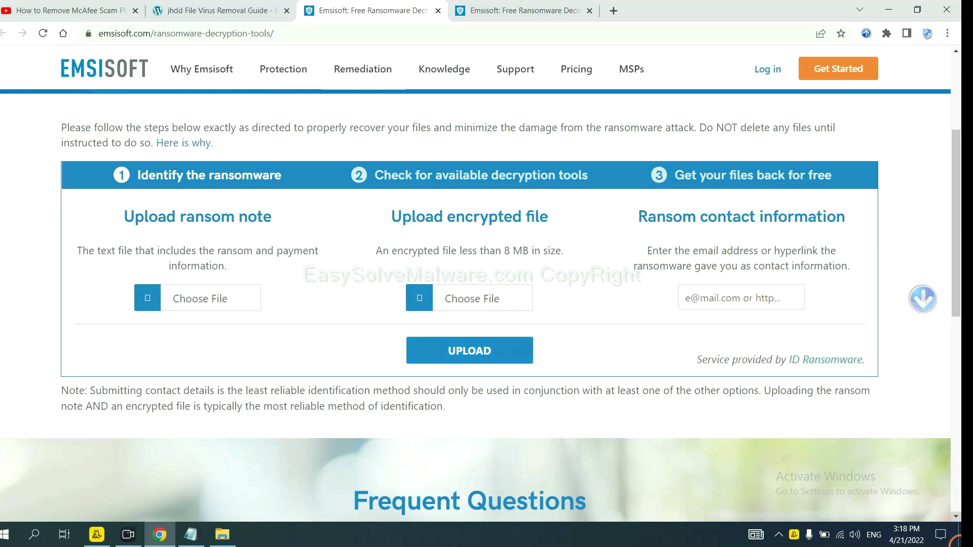
key("super+d")
Step: Open the _readme.txt ransom note in Notepad and copy the attackers' contact e-mail address
double_click(361, 312)
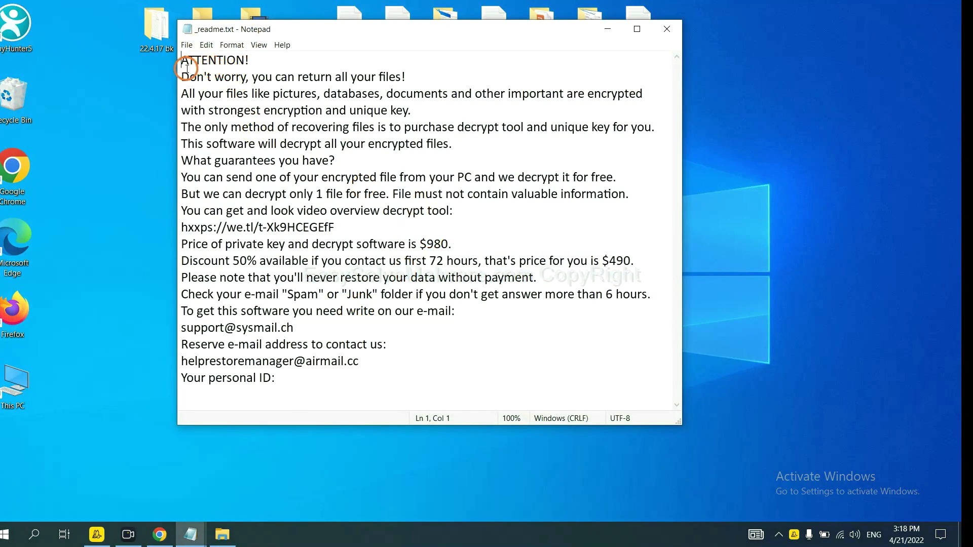
left_click_drag(312, 327, 156, 322)
key("ctrl+c")
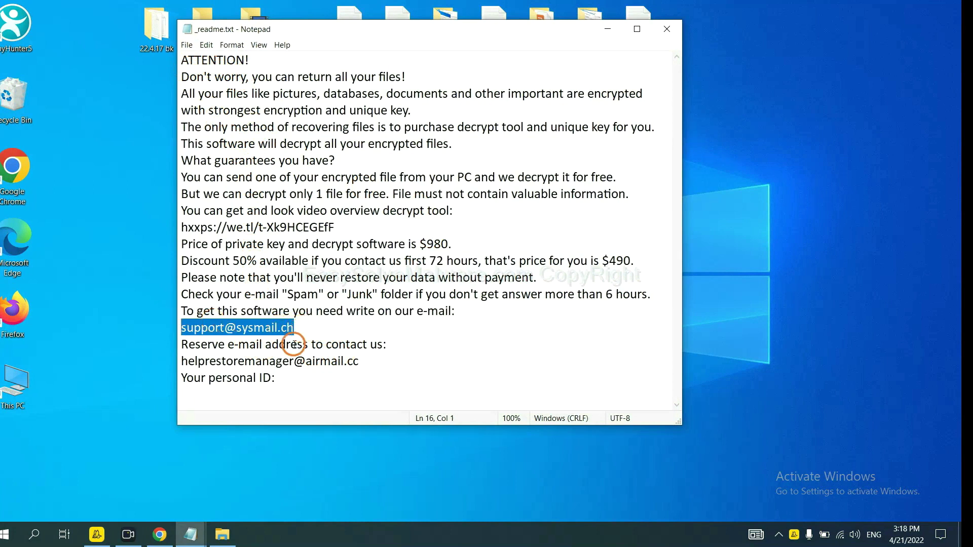
left_click(158, 536)
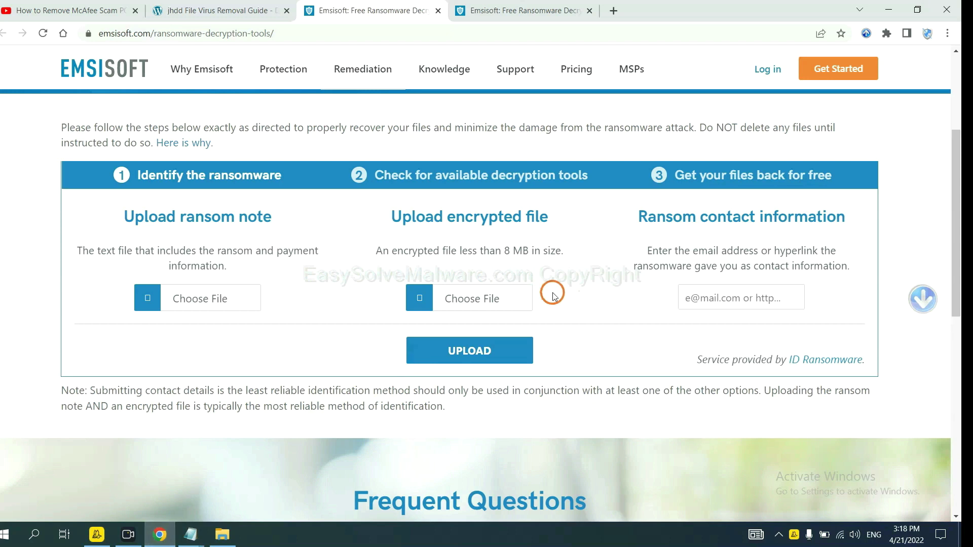
Step: Paste the copied contact e-mail into Ransom contact information and upload it for identification
left_click(737, 299)
key("ctrl+v")
key("Escape")
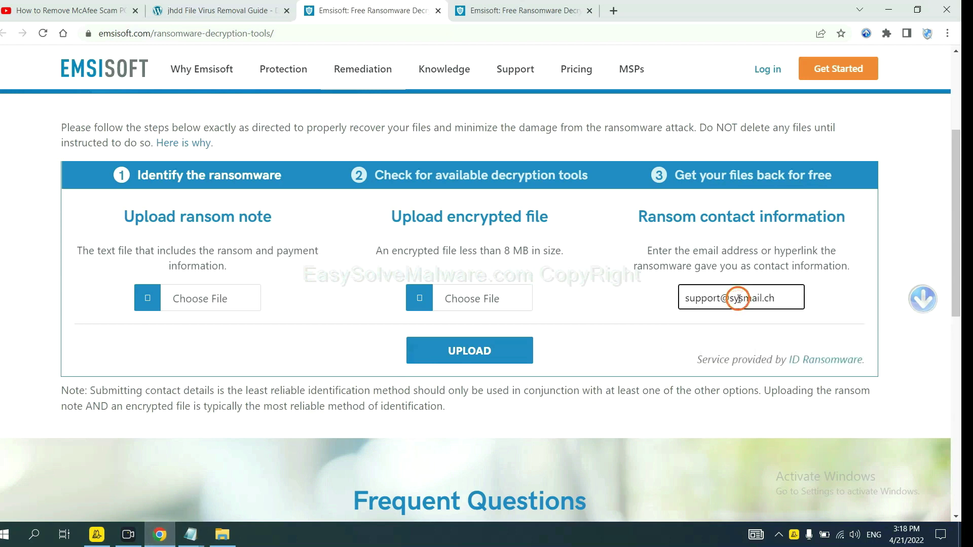
left_click(508, 350)
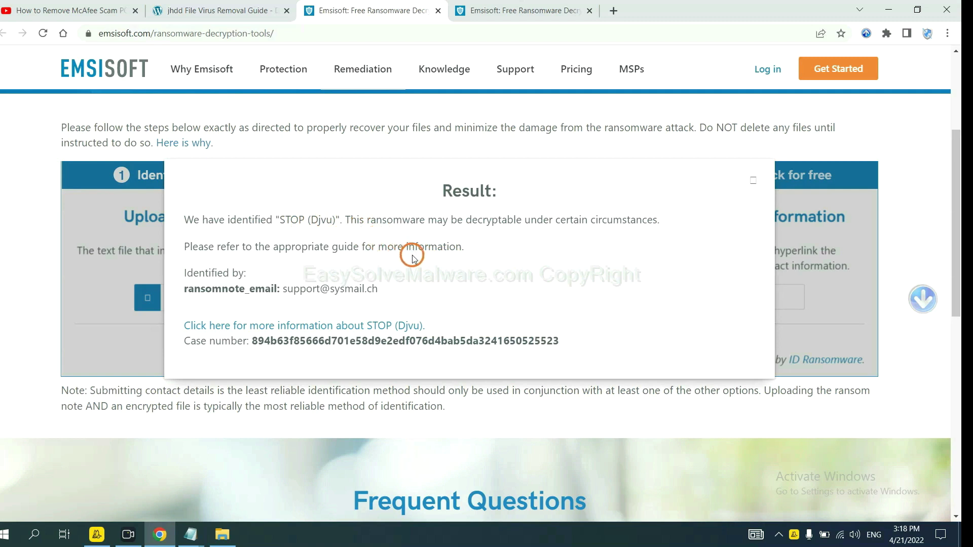
Step: Read Emsisoft's STOP (Djvu) blog post and open its Emsisoft Decryptor for STOP Djvu page
left_click(313, 328)
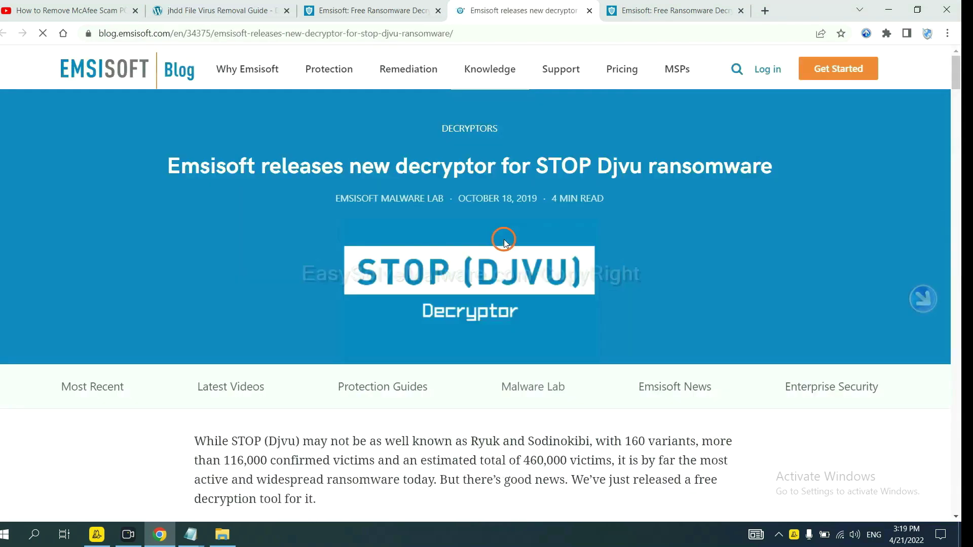
scroll(504, 239, "down", 5)
scroll(485, 217, "down", 15)
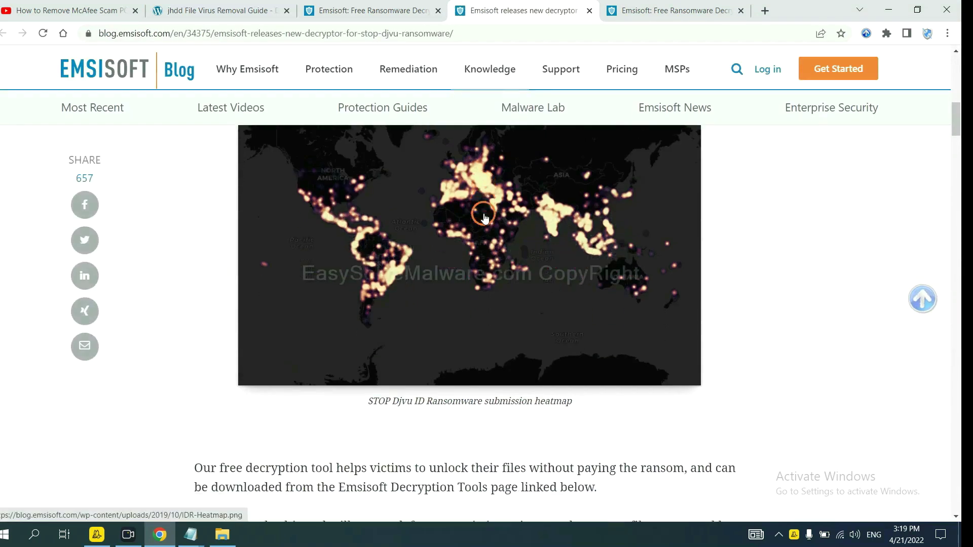
scroll(484, 213, "down", 10)
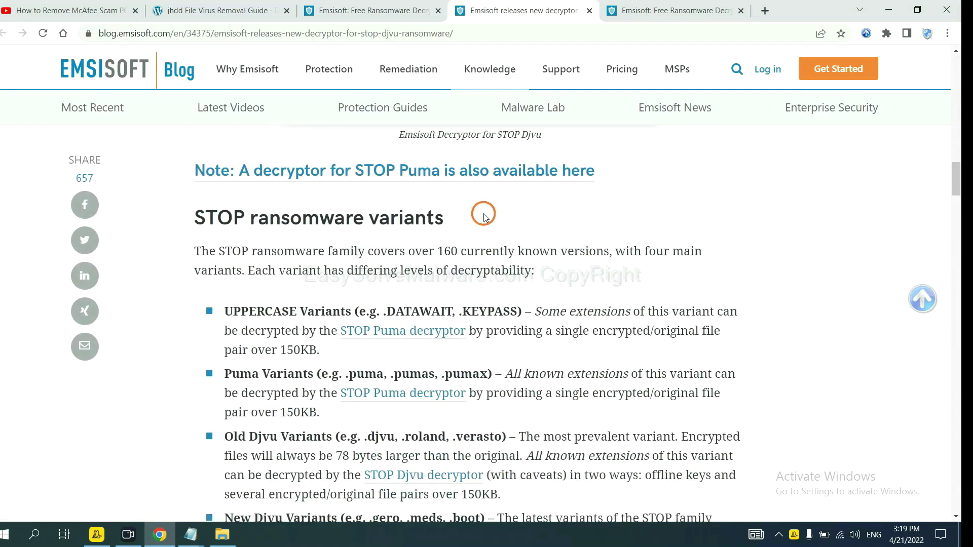
scroll(456, 212, "up", 3)
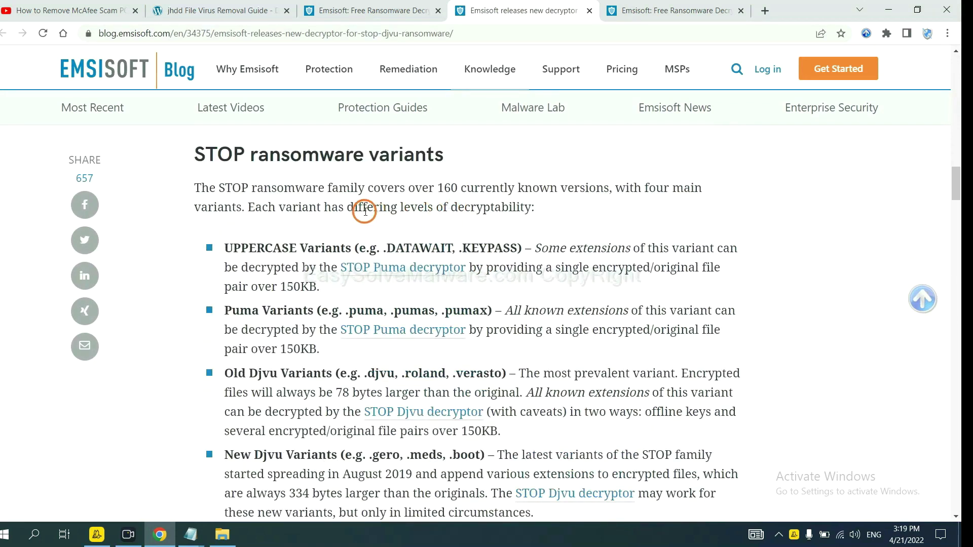
scroll(339, 233, "down", 1)
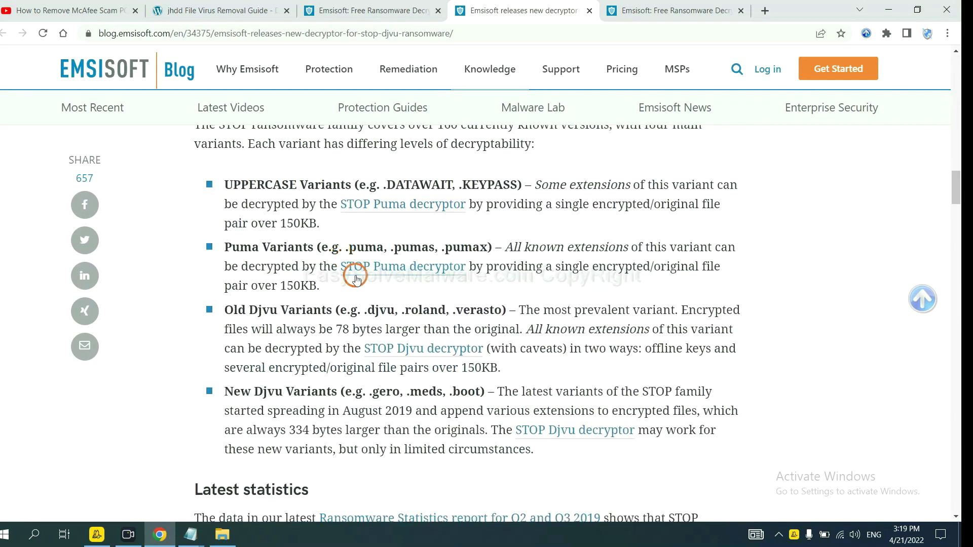
scroll(357, 279, "down", 2)
scroll(359, 276, "down", 1)
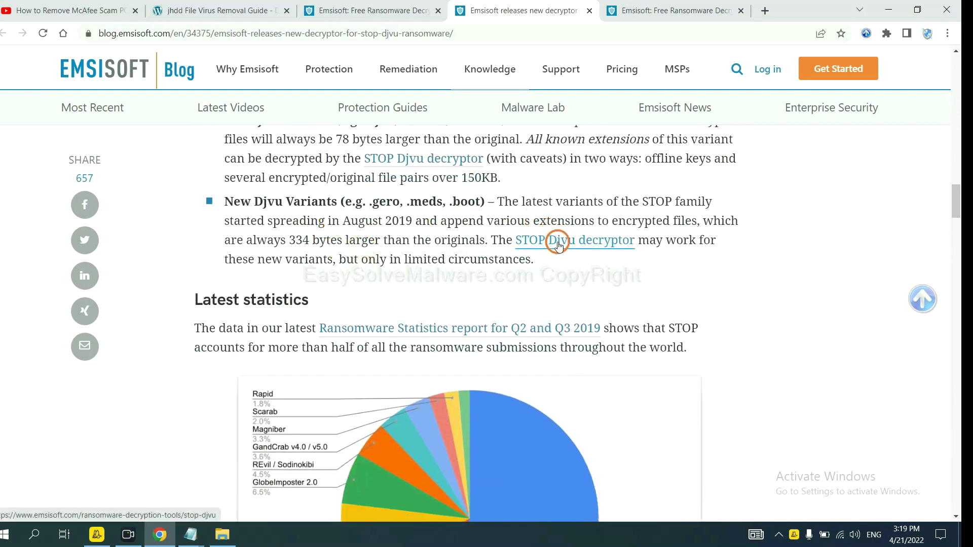
left_click(558, 245)
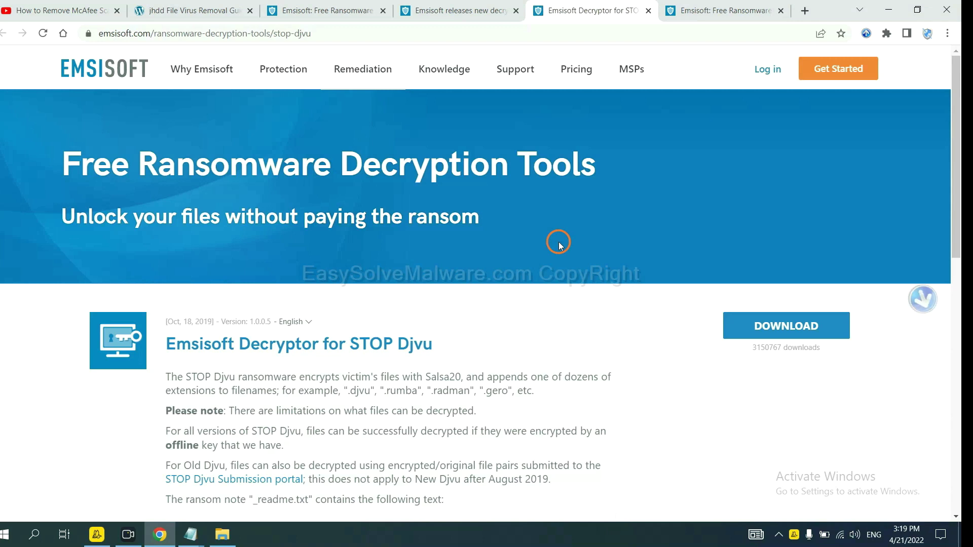
scroll(559, 243, "down", 4)
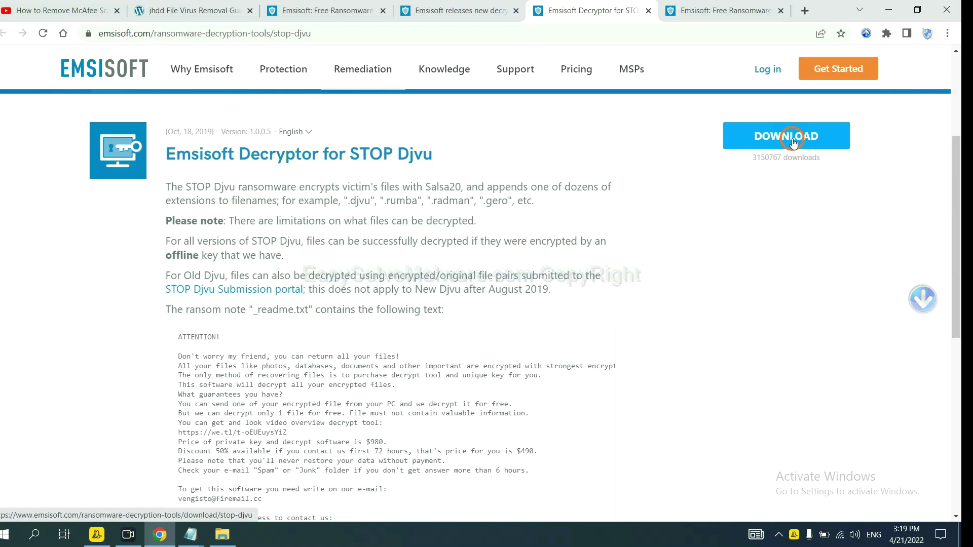
Step: From the virus removal guide, open No More Ransom's Decryption Tools page
left_click(192, 10)
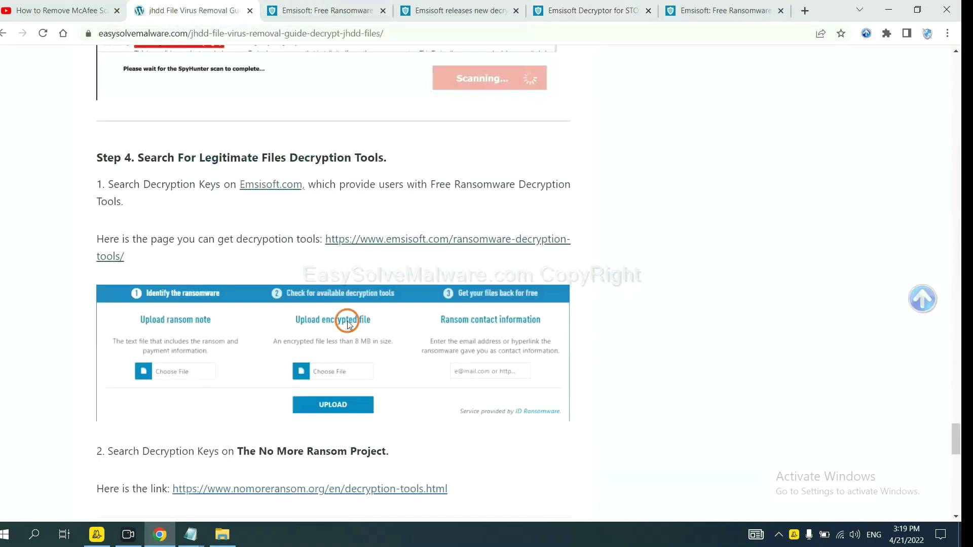
scroll(345, 315, "down", 6)
left_click(354, 174)
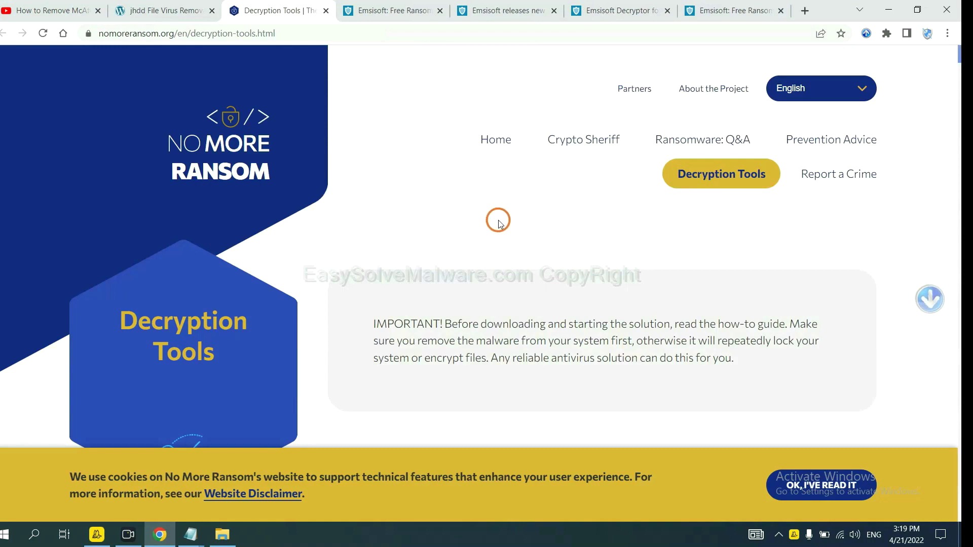
scroll(499, 222, "down", 4)
Step: Quick-search the decryption tools for 'dj' and expand the djvu Ransom decryptor entry
left_click(482, 297)
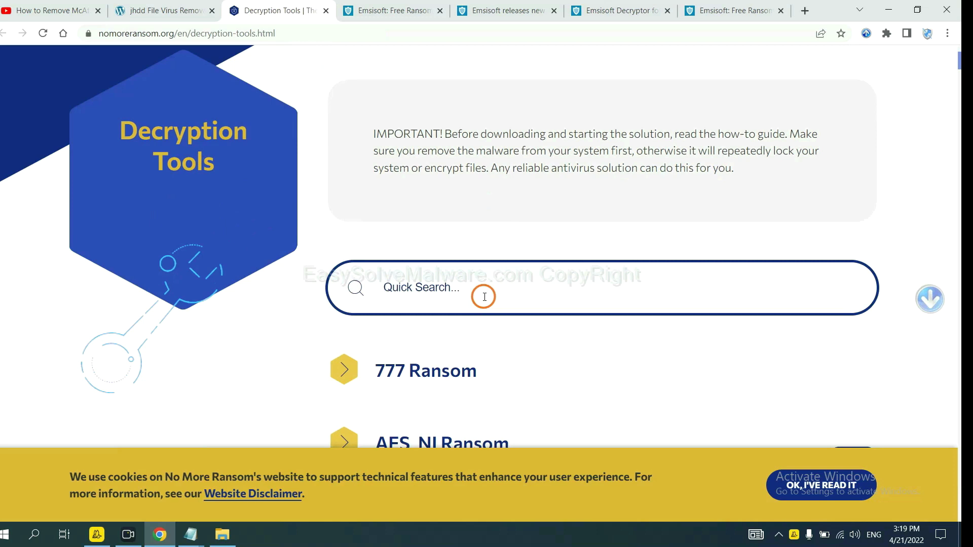
type("djvu")
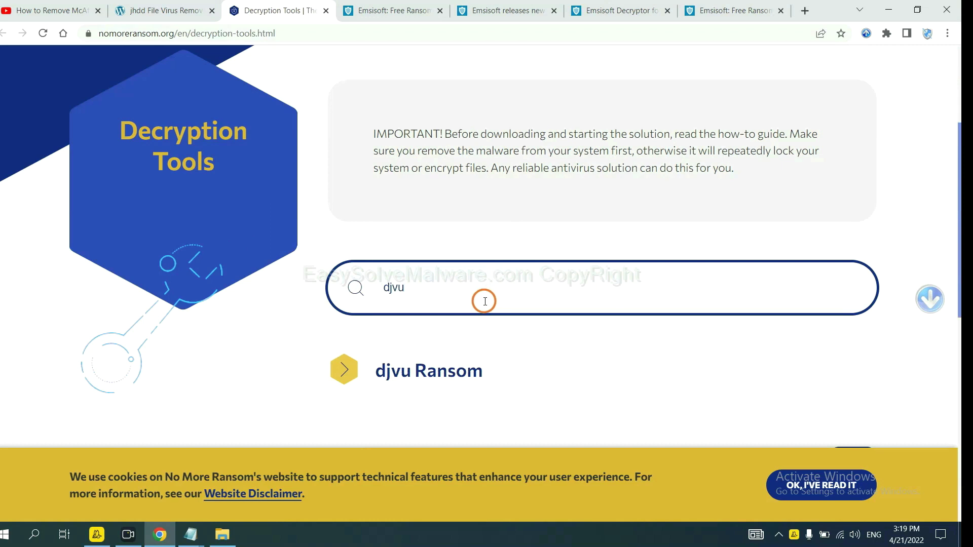
scroll(456, 369, "down", 1)
left_click(446, 313)
scroll(526, 324, "down", 3)
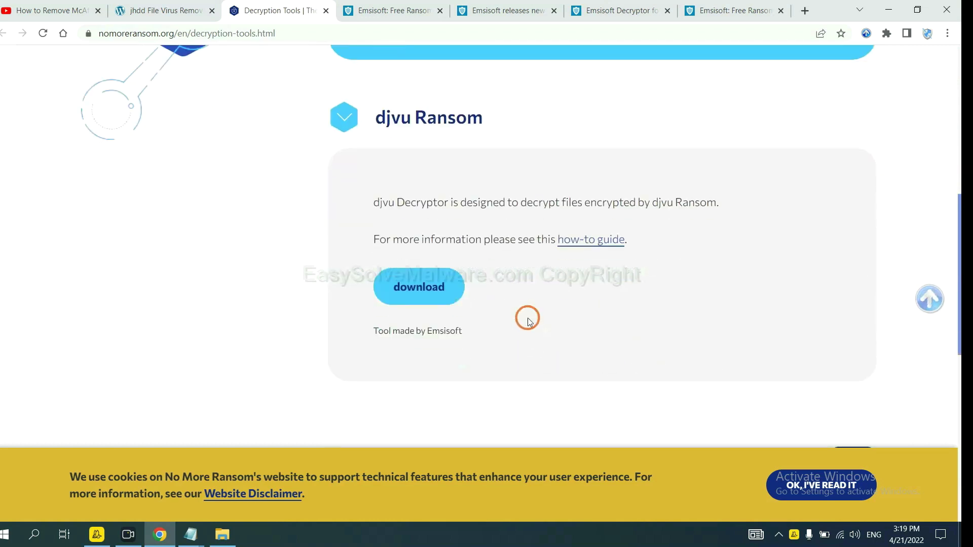